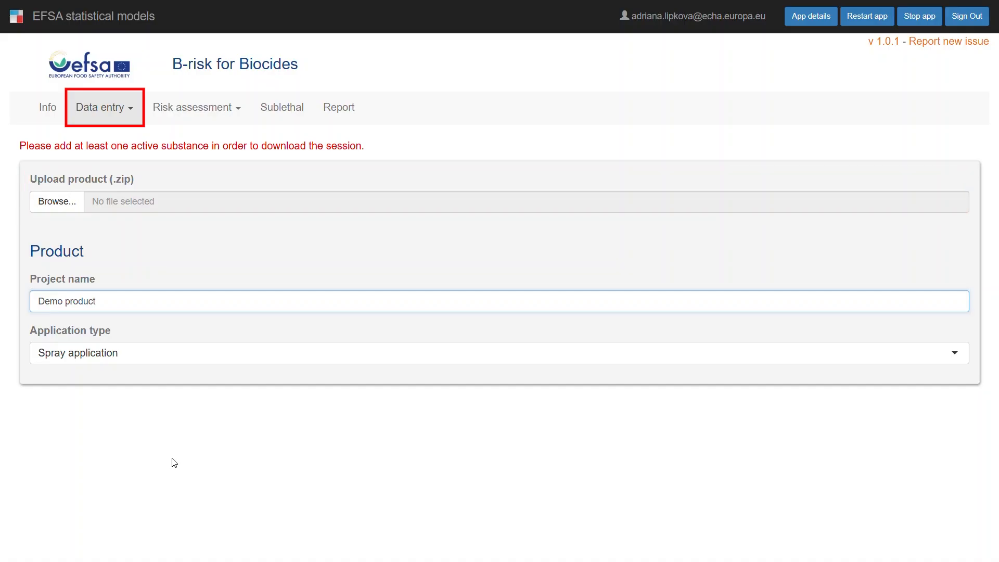
Add an active substance named AS1 with a molecular mass of 150 to the product
left_click(153, 425)
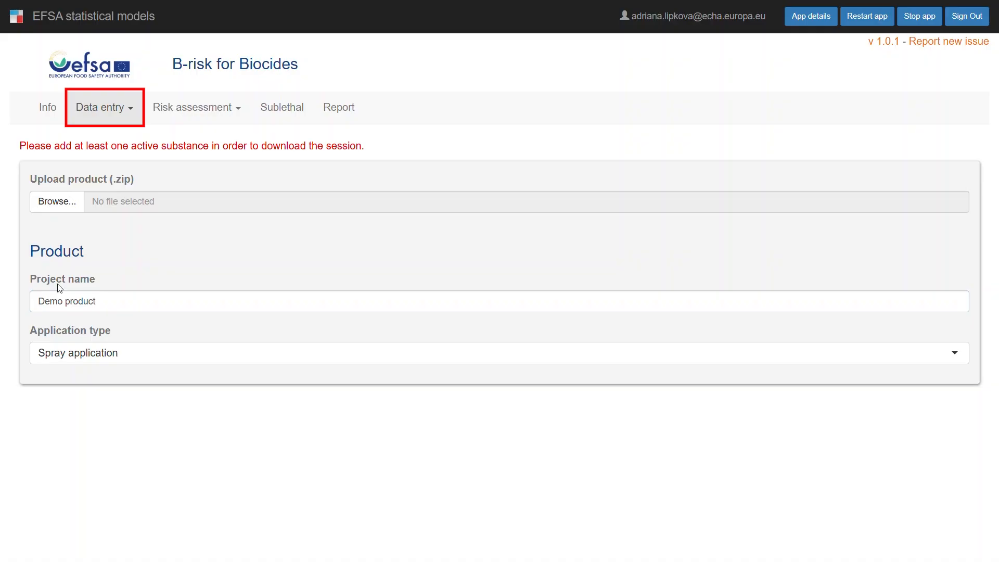
left_click(121, 108)
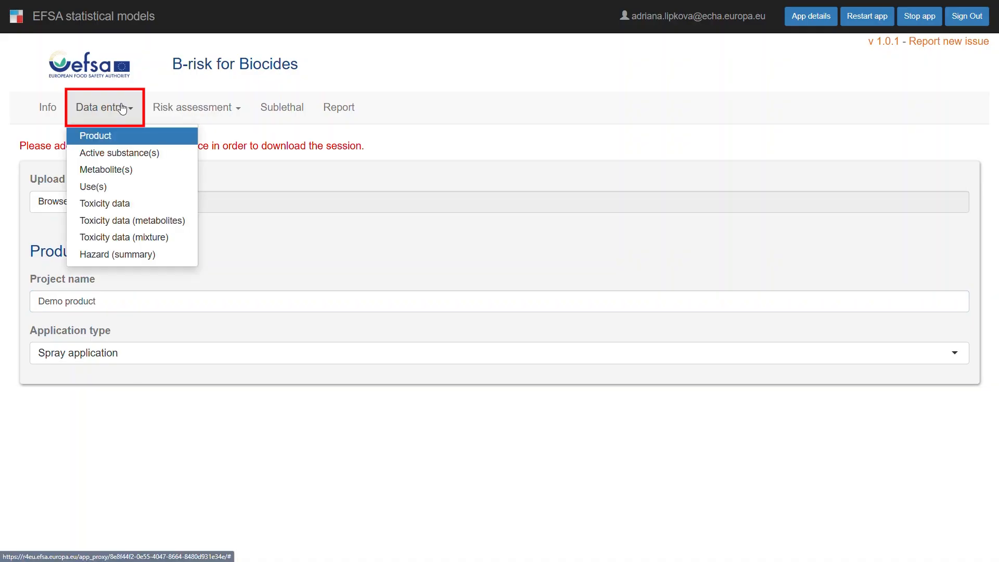
left_click(124, 153)
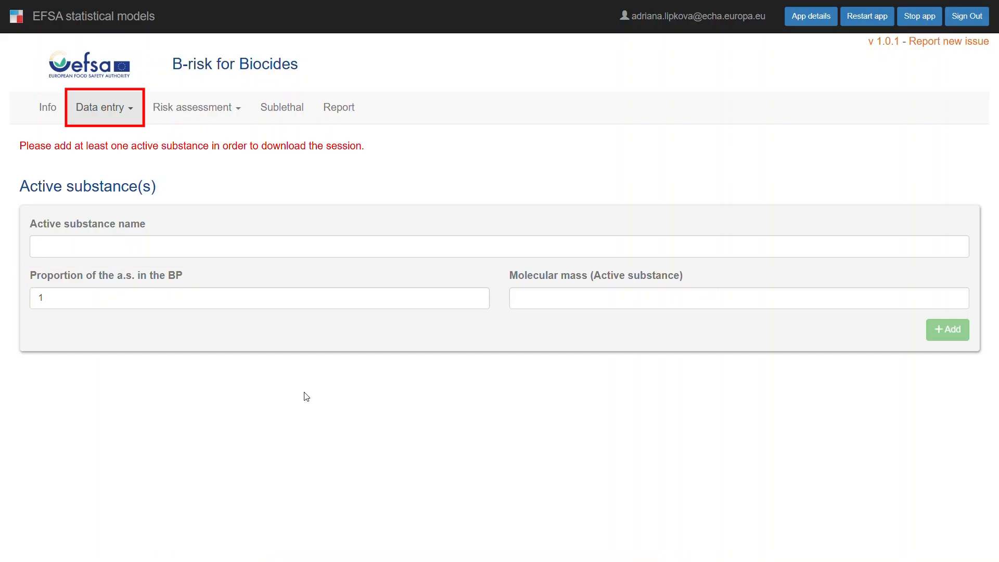
left_click(94, 242)
type("AS1")
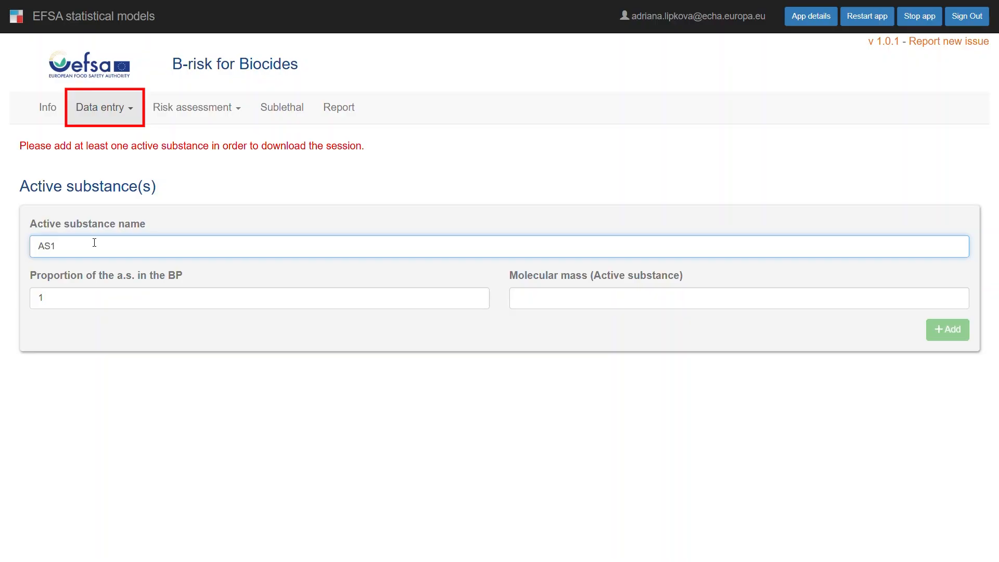
left_click(589, 295)
type("150")
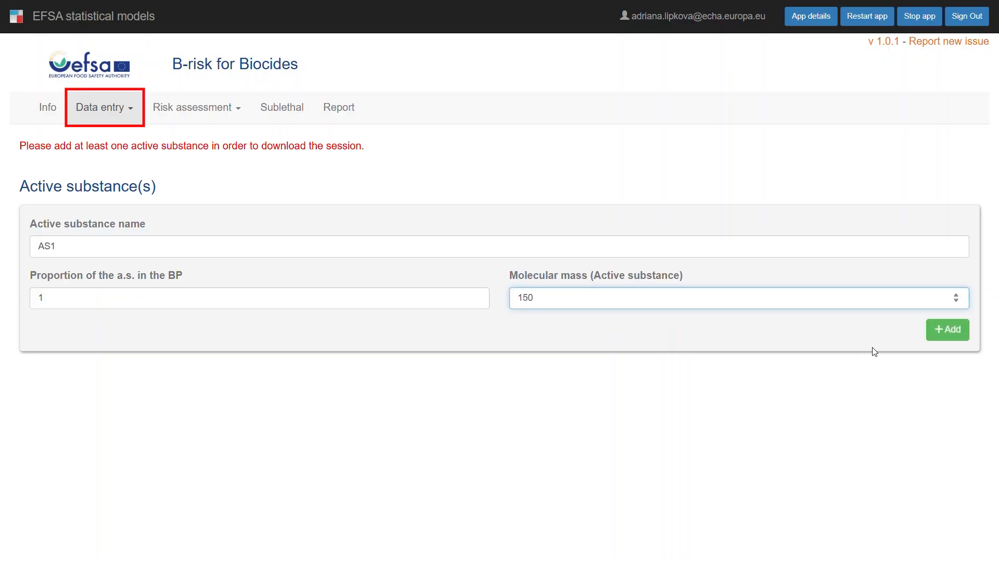
left_click(964, 328)
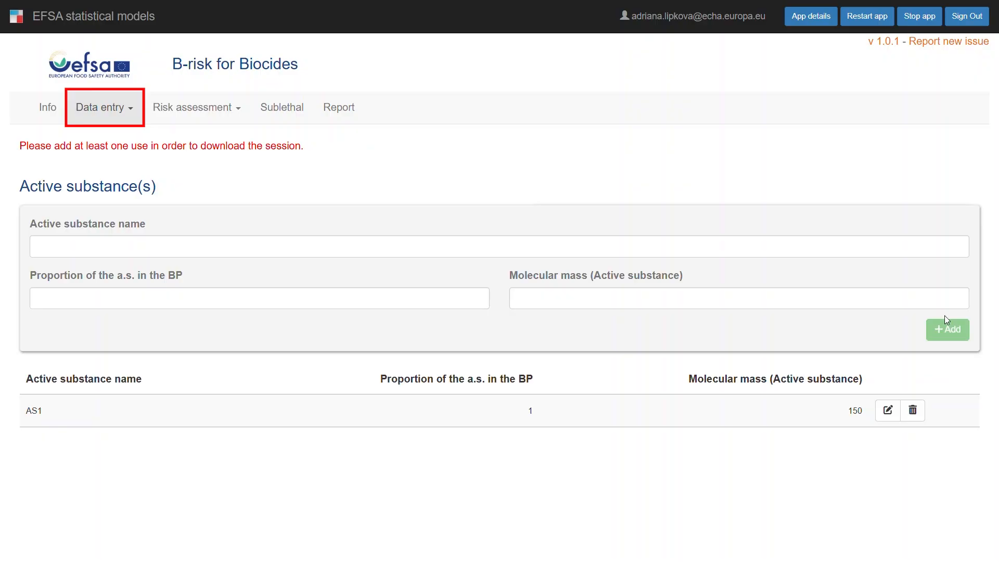
Add a second active substance named AS2 with a proportion of 0.8 in the BP and a molecular mass of 120
left_click(507, 241)
type("AS2")
left_click(479, 299)
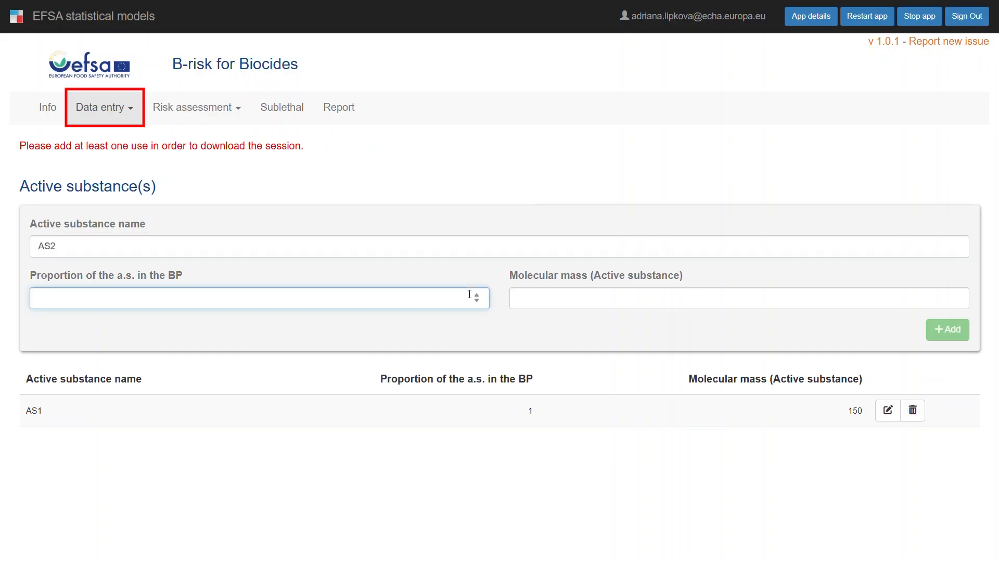
type("0.8")
left_click(642, 303)
type("120")
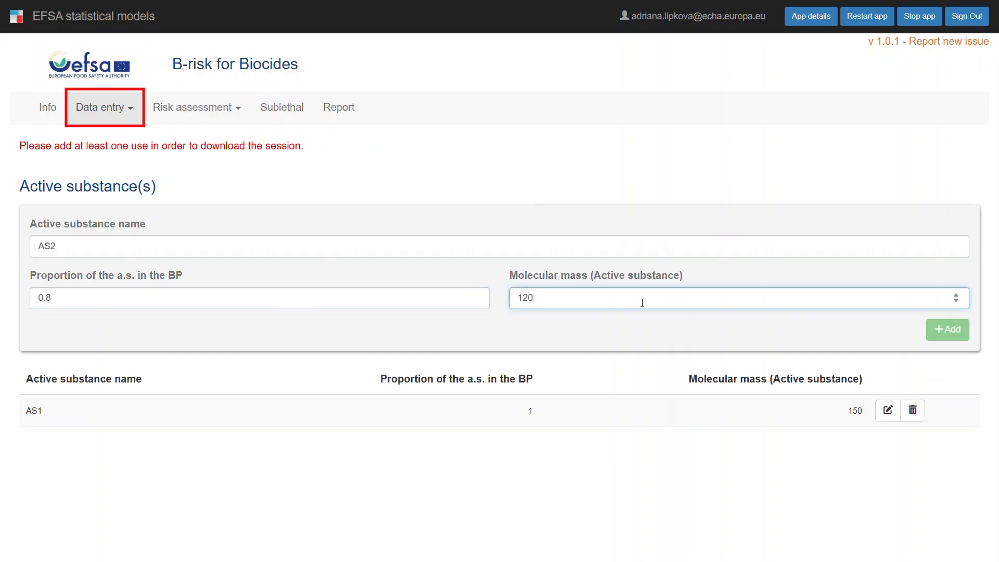
left_click(948, 330)
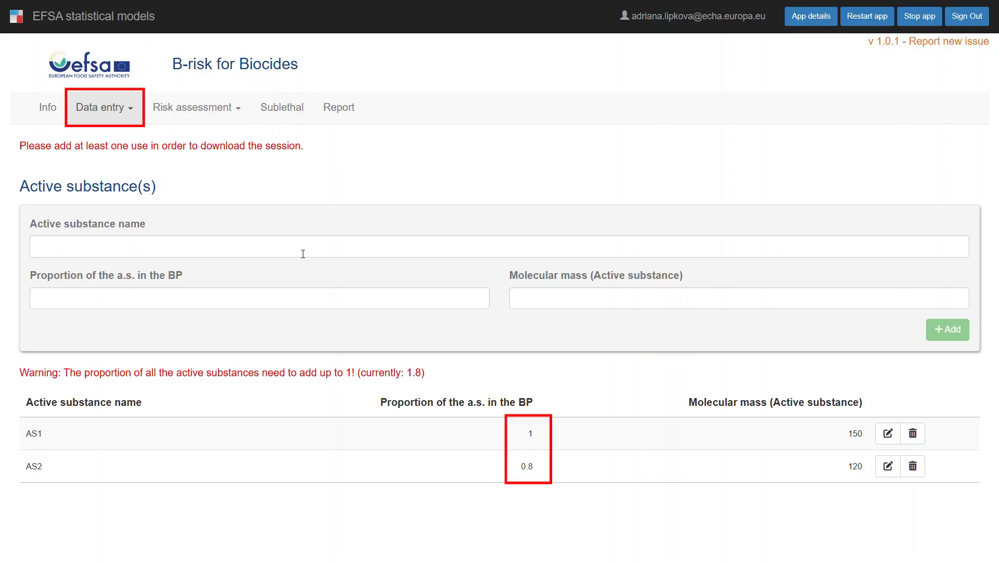
Edit active substance AS1 to set its proportion in the BP to 0.2, and add it back to the list
left_click(890, 442)
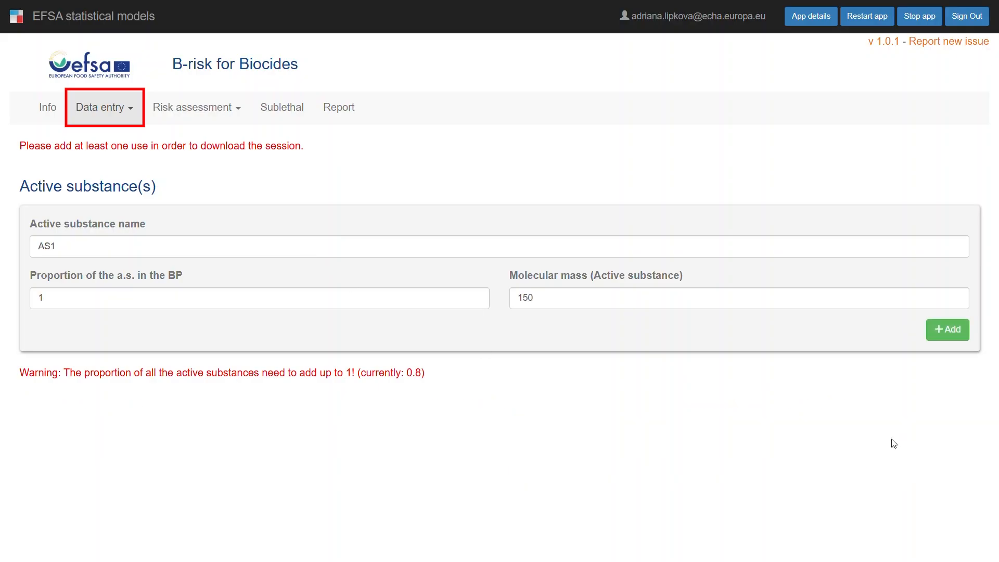
double_click(55, 296)
type("0.")
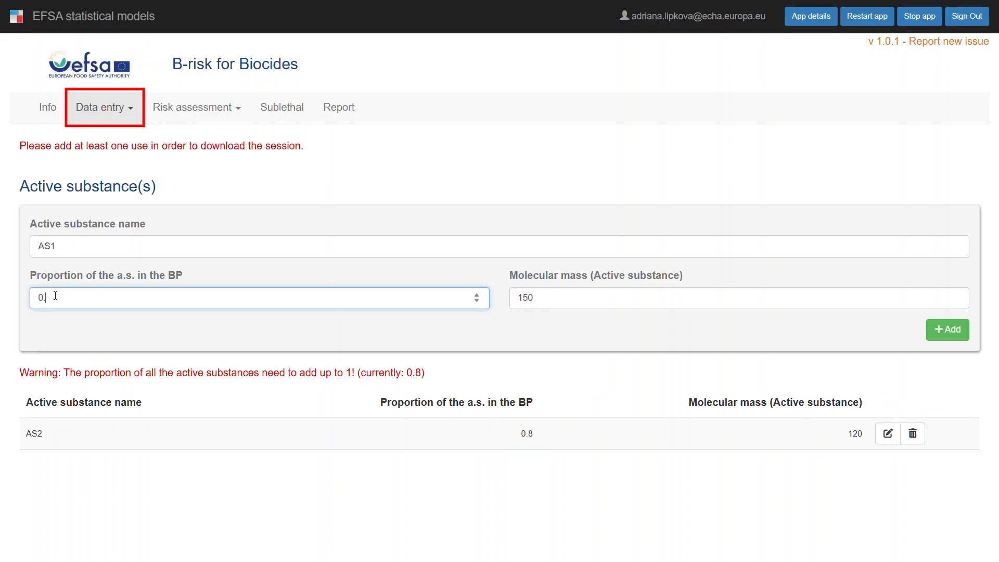
type("2")
left_click(947, 329)
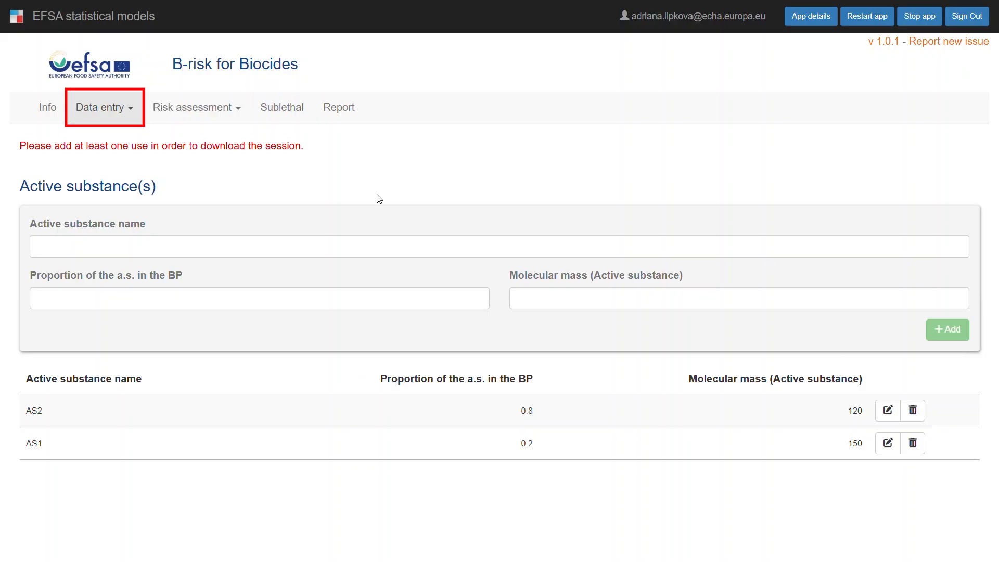
In the metabolites data entry, set the number of metabolites for AS1 to 2
left_click(112, 120)
left_click(115, 169)
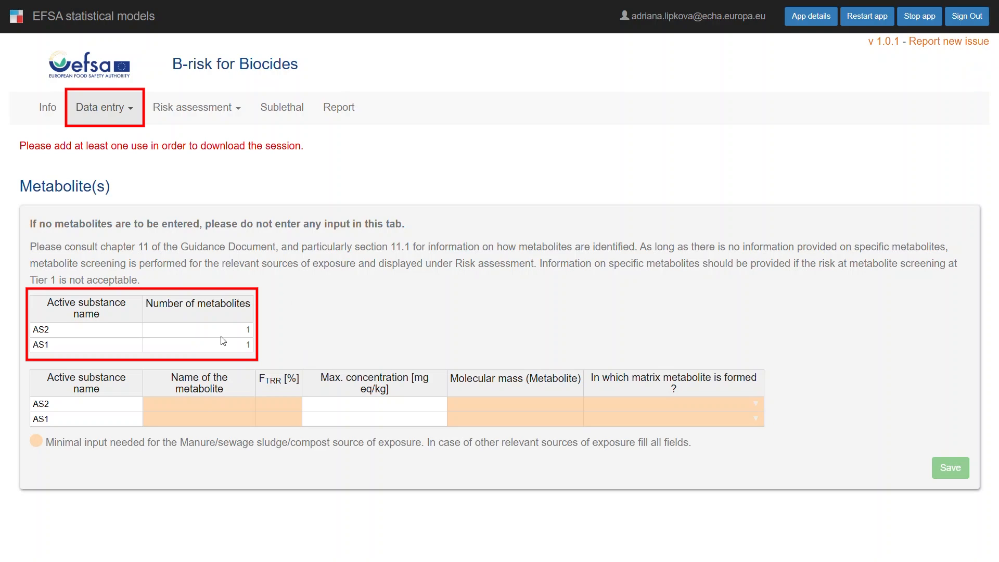
left_click(216, 350)
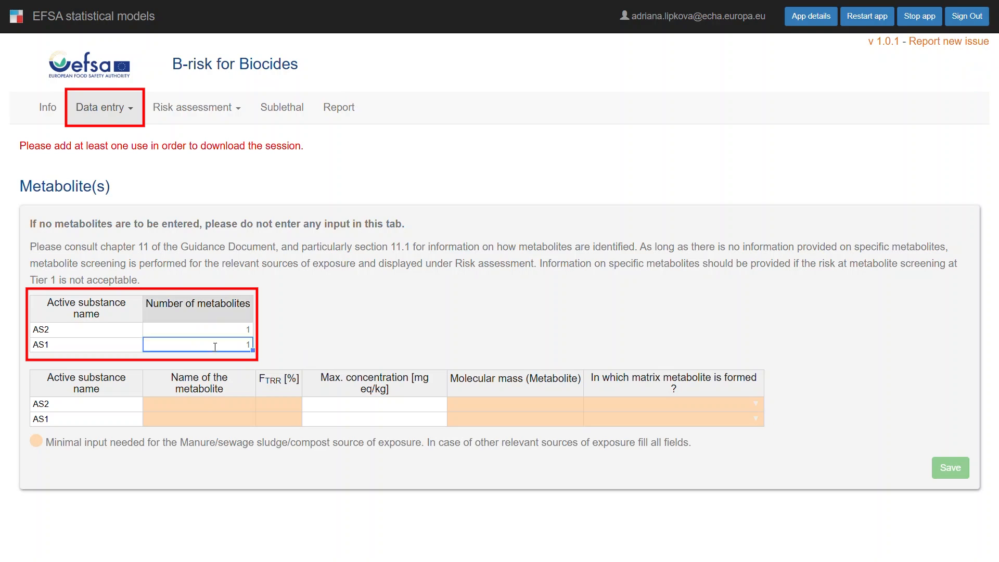
type("2")
left_click(319, 346)
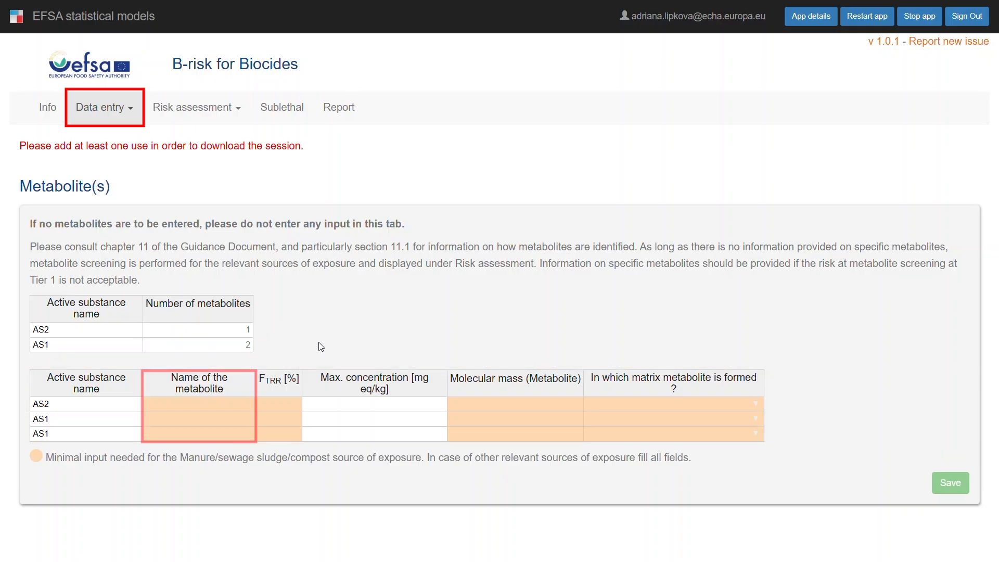
Enter metabolite METC_AS2 for AS2 with FTRR 10%, maximum concentration 5 mg eq/kg, molecular mass 100 and plant as formation matrix
left_click(232, 406)
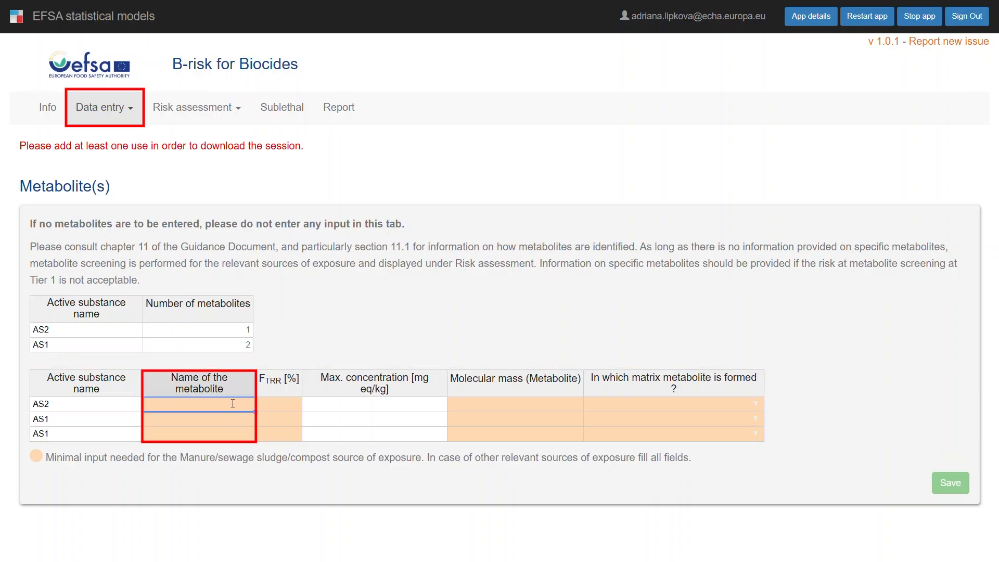
type("METC_AS2")
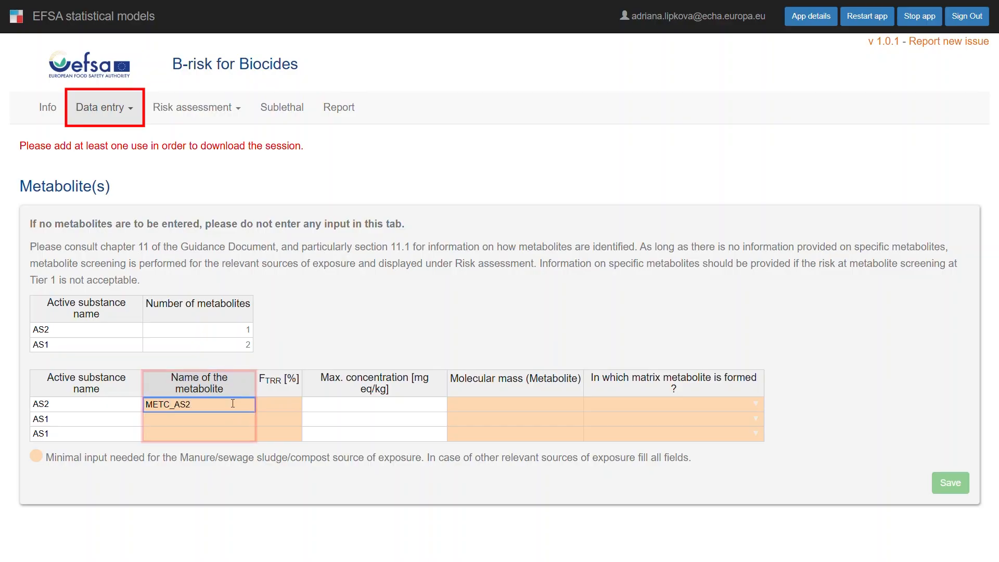
left_click(276, 408)
type("10")
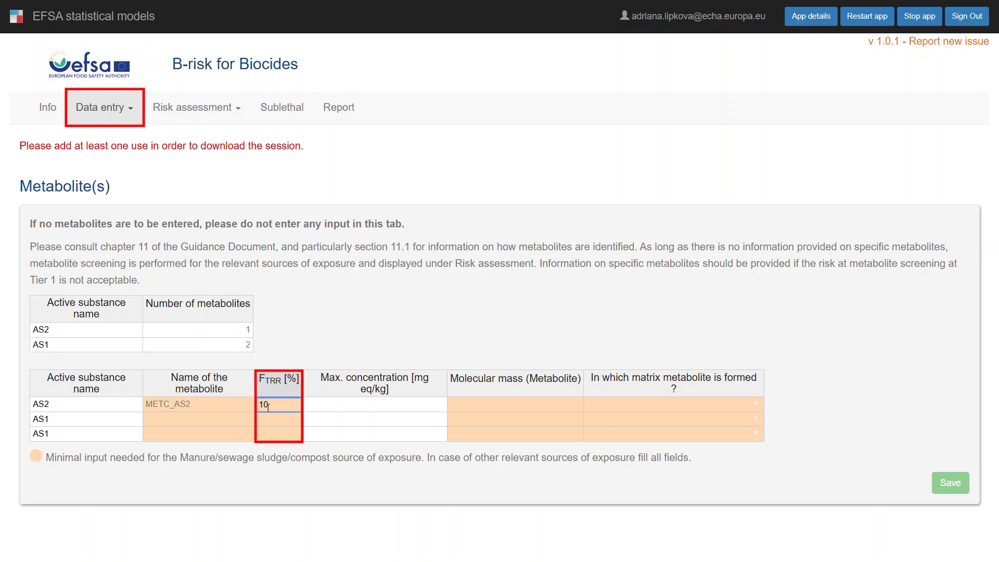
left_click(335, 410)
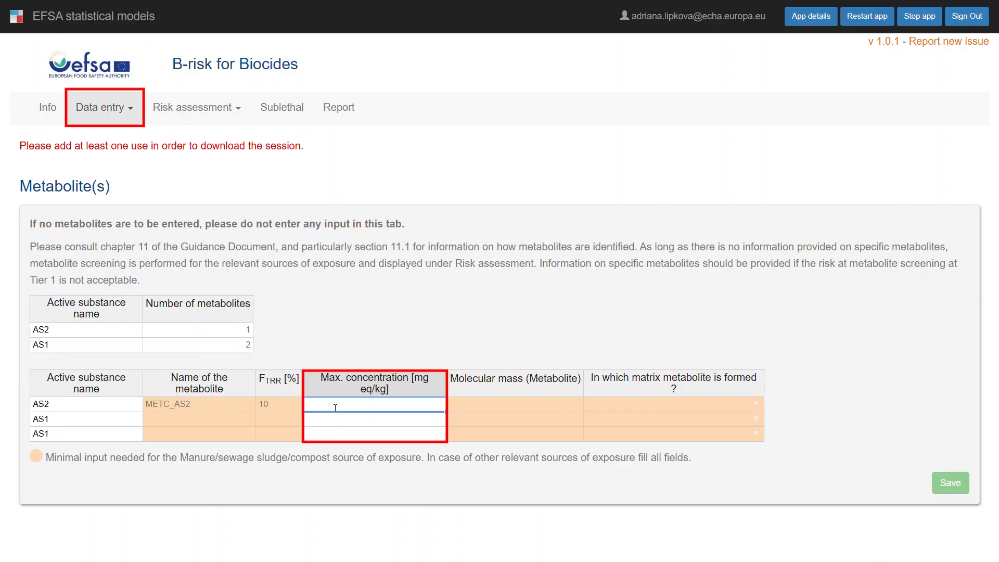
type("5")
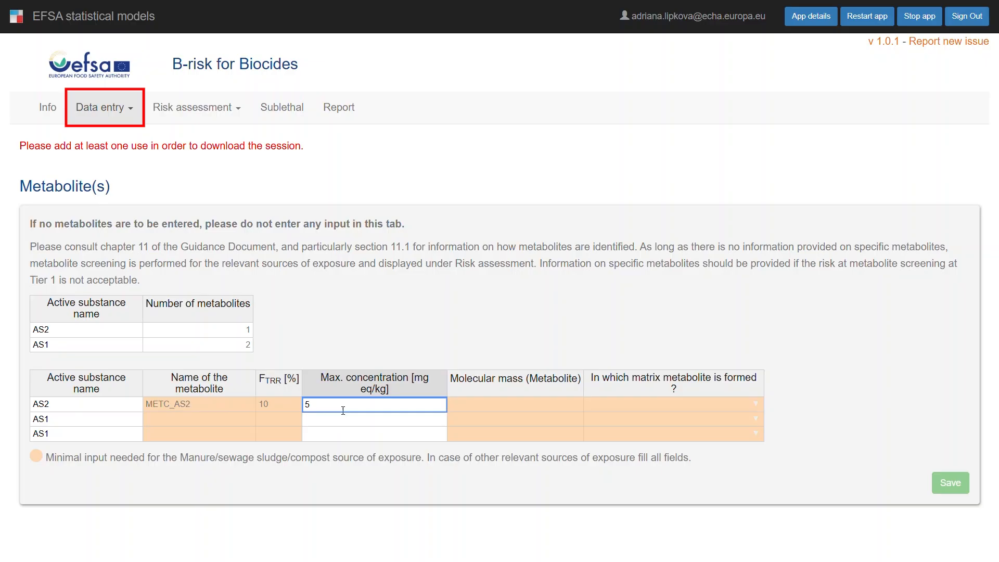
left_click(484, 402)
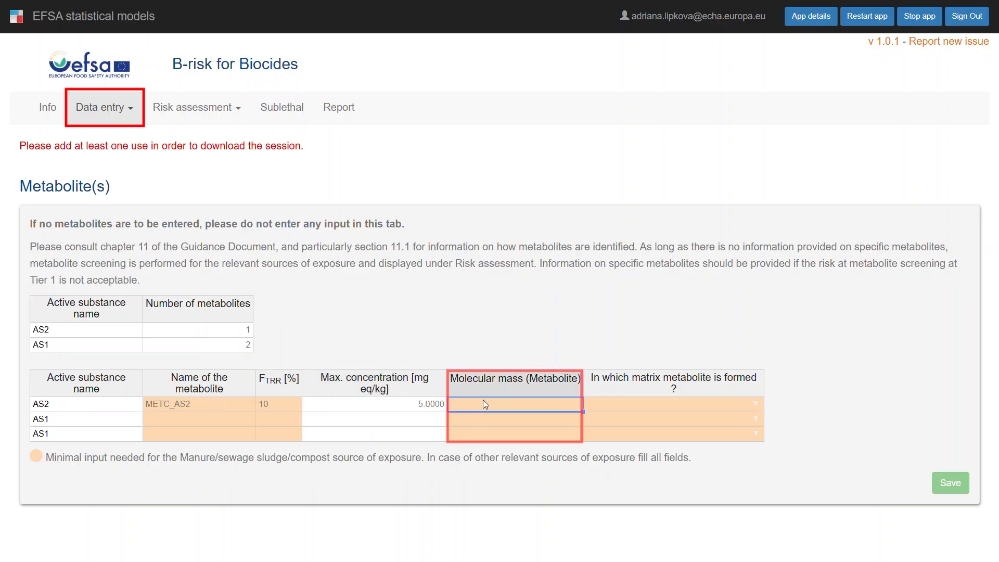
type("100")
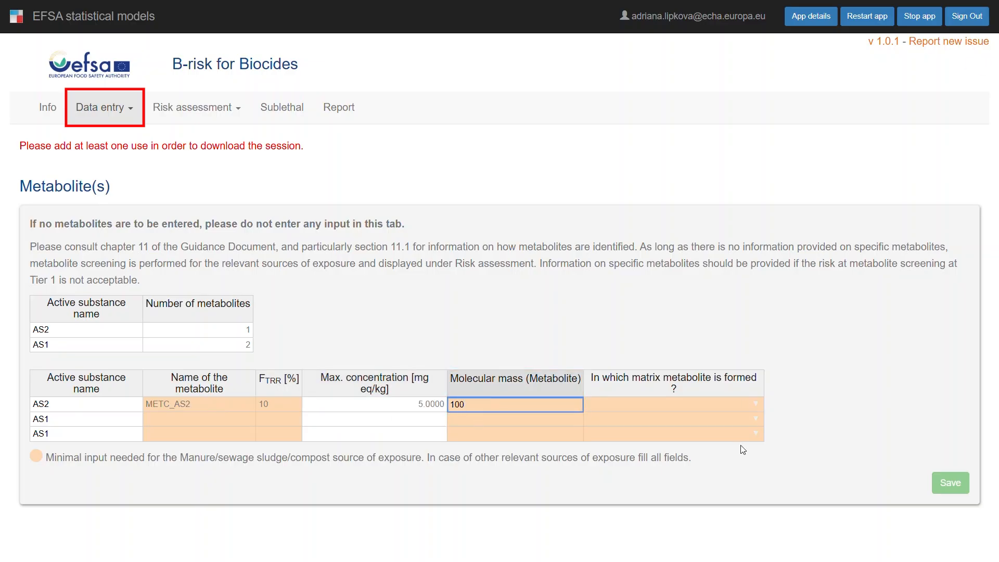
left_click(755, 405)
left_click(755, 405)
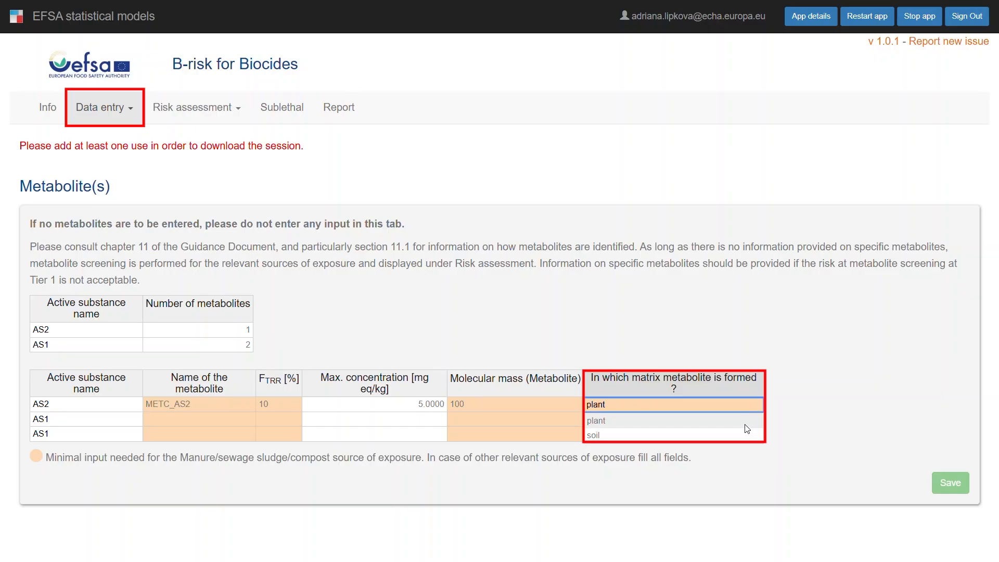
left_click(743, 421)
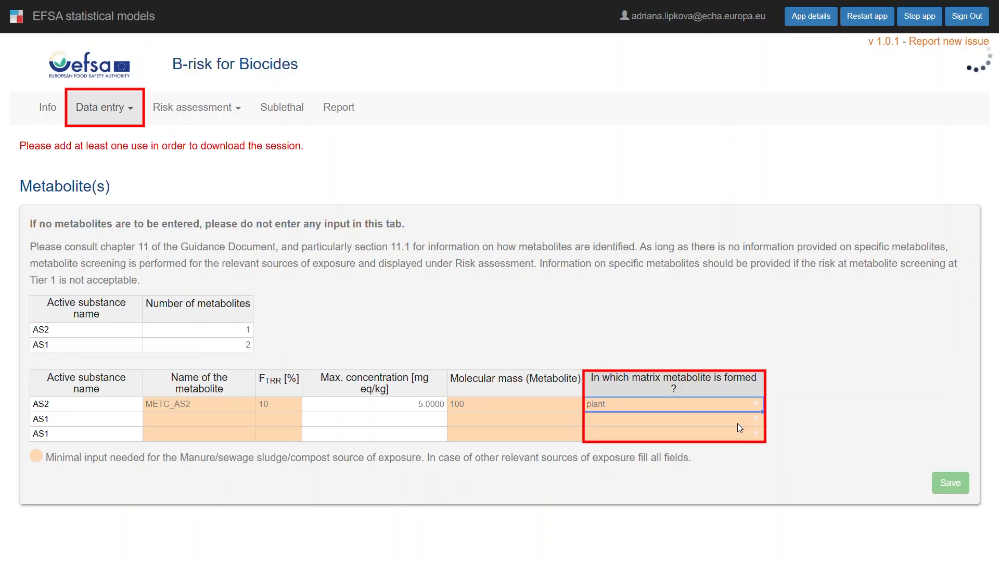
Fill the first AS1 metabolite row with name METB_AS1, FTRR 15%, molecular mass 80 and soil as formation matrix
double_click(213, 420)
type("METB_AS1")
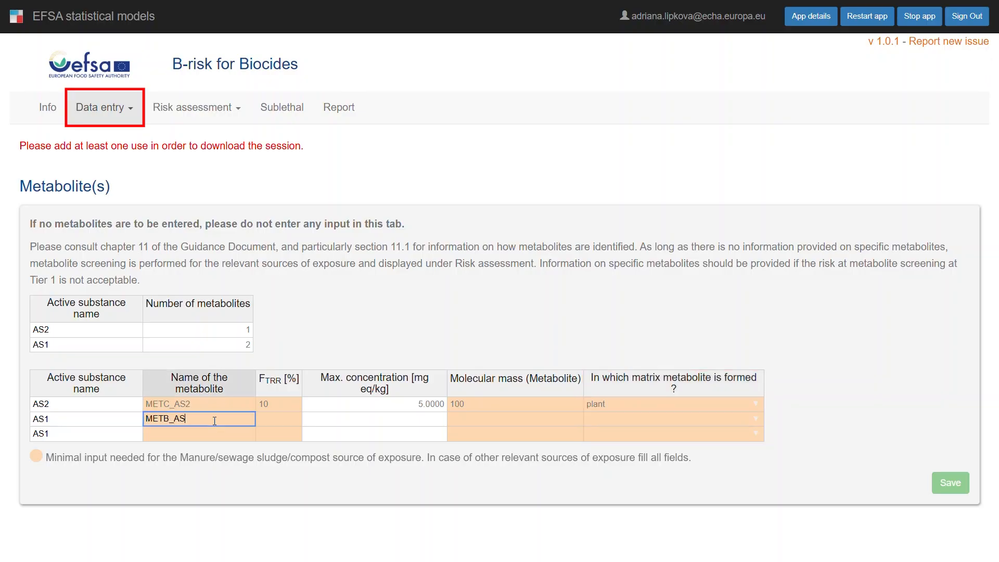
left_click(299, 418)
type("15")
left_click(478, 420)
type("80")
double_click(744, 418)
left_click(744, 448)
Fill the second AS1 row with META_AS1, FTRR 9%, maximum concentration 2 mg eq/kg, molecular mass 100 and matrix plant, and save the metabolites
left_click(218, 435)
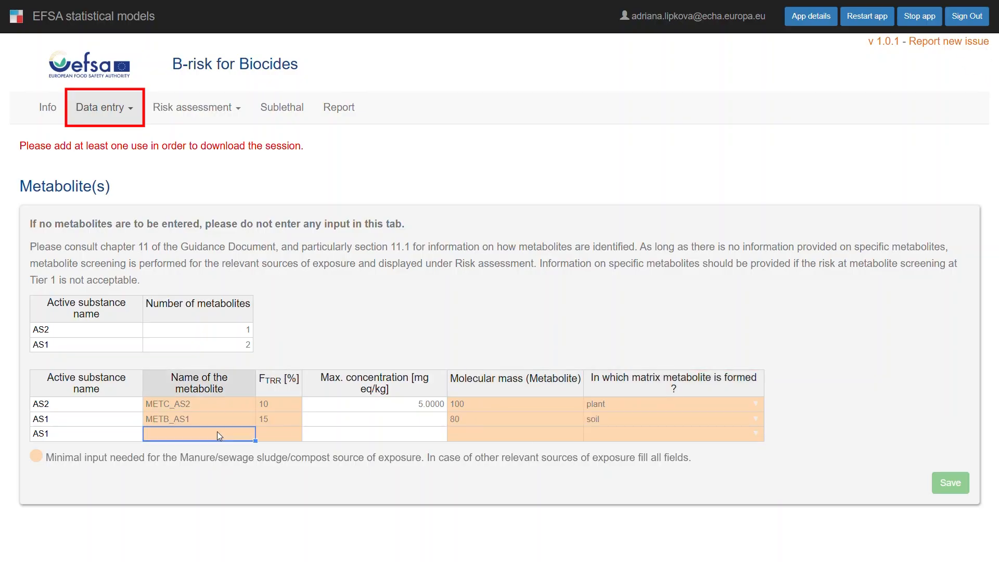
type("META_AS1")
key("Tab")
type("9")
key("Tab")
type("2")
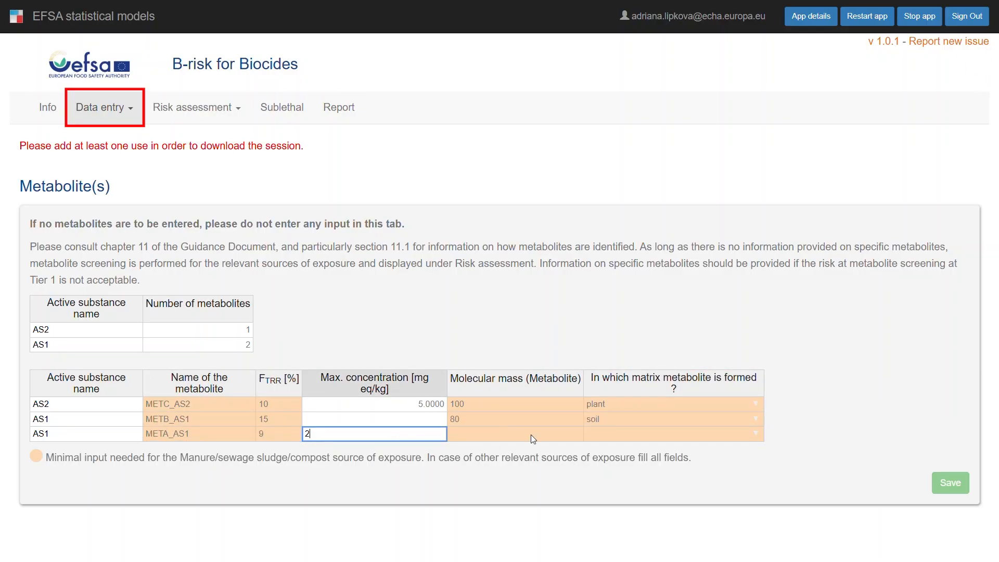
left_click(531, 435)
type("100")
double_click(757, 432)
left_click(752, 449)
left_click(939, 489)
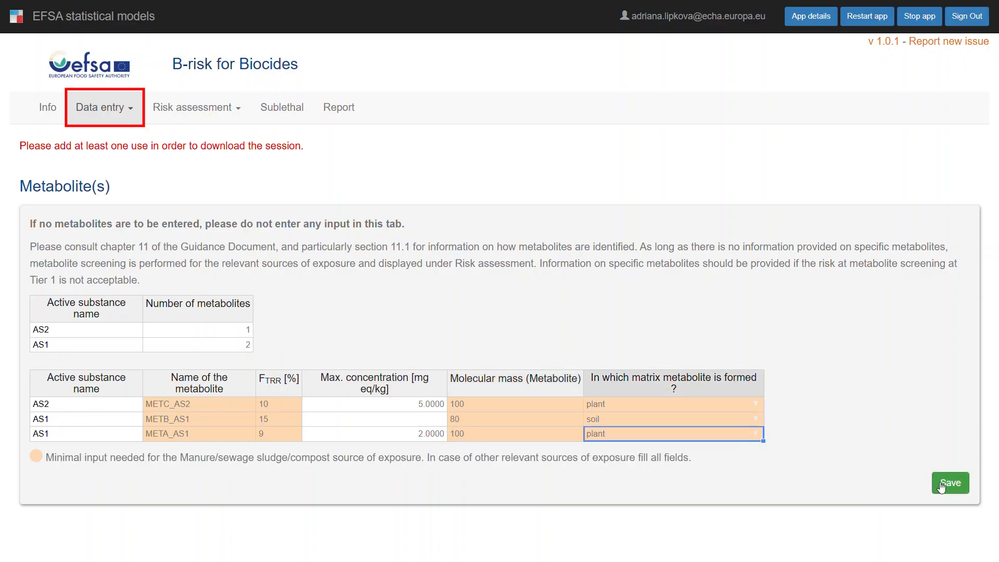
scroll(835, 471, "down", 1)
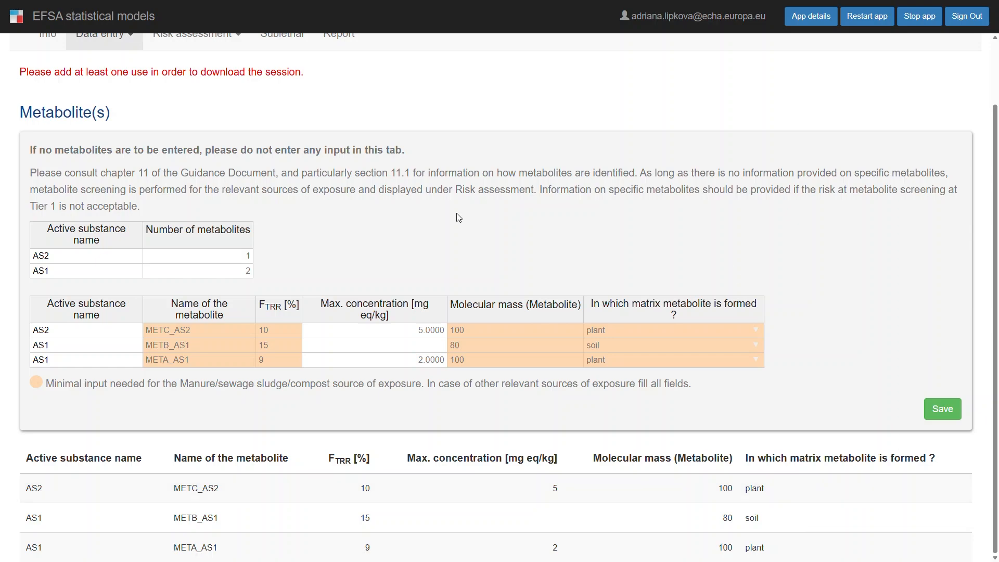
In the uses data entry, select Manure/sewage sludge/compost and Spraying specific trees species (A) - PM as sources of exposure
scroll(138, 126, "up", 2)
left_click(138, 126)
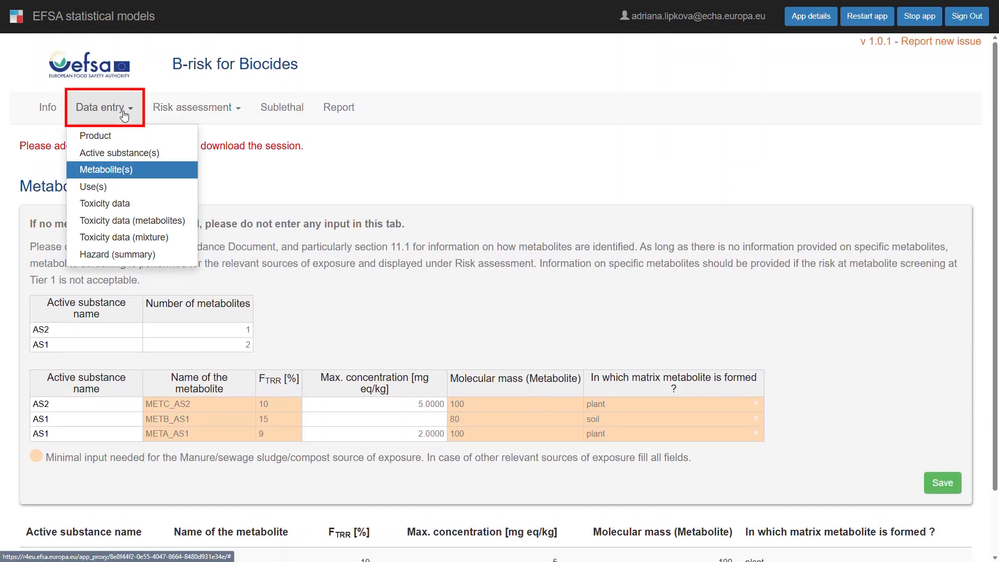
left_click(100, 185)
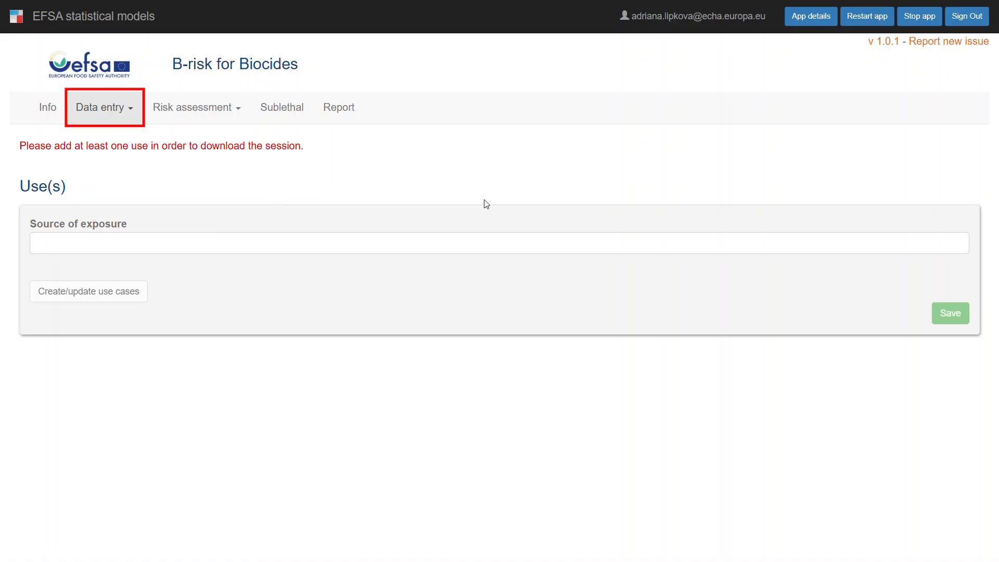
left_click(498, 236)
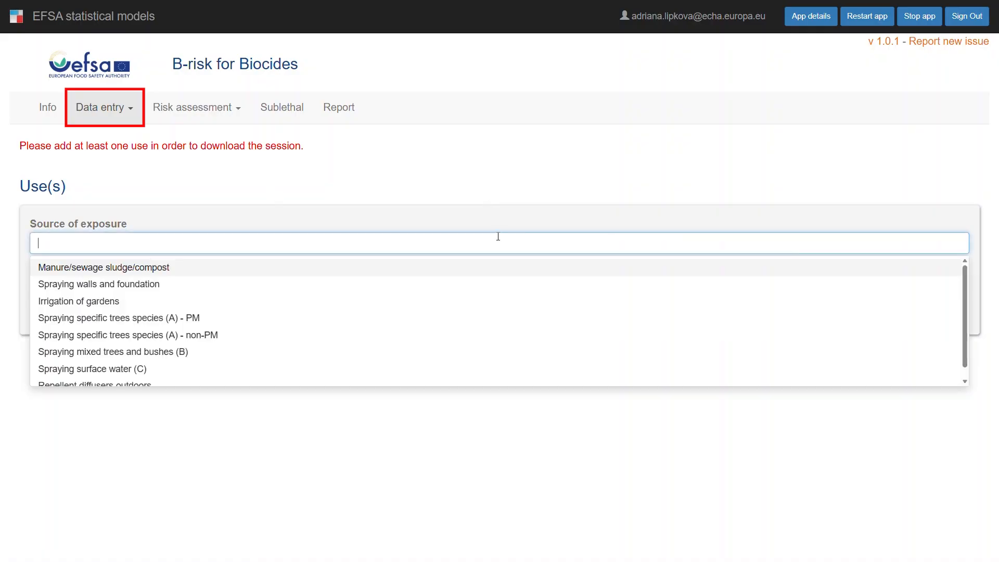
left_click(491, 267)
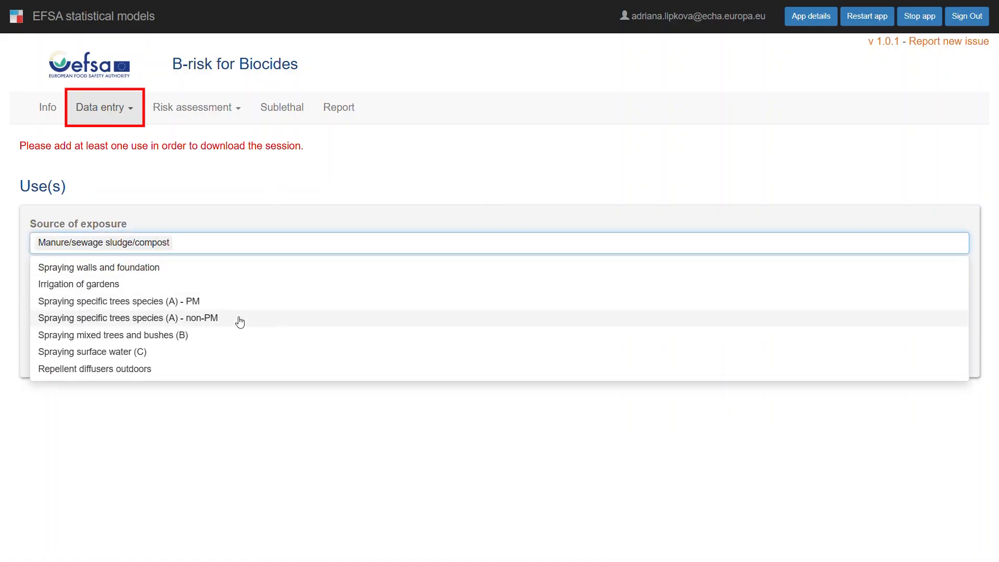
left_click(232, 301)
left_click(283, 401)
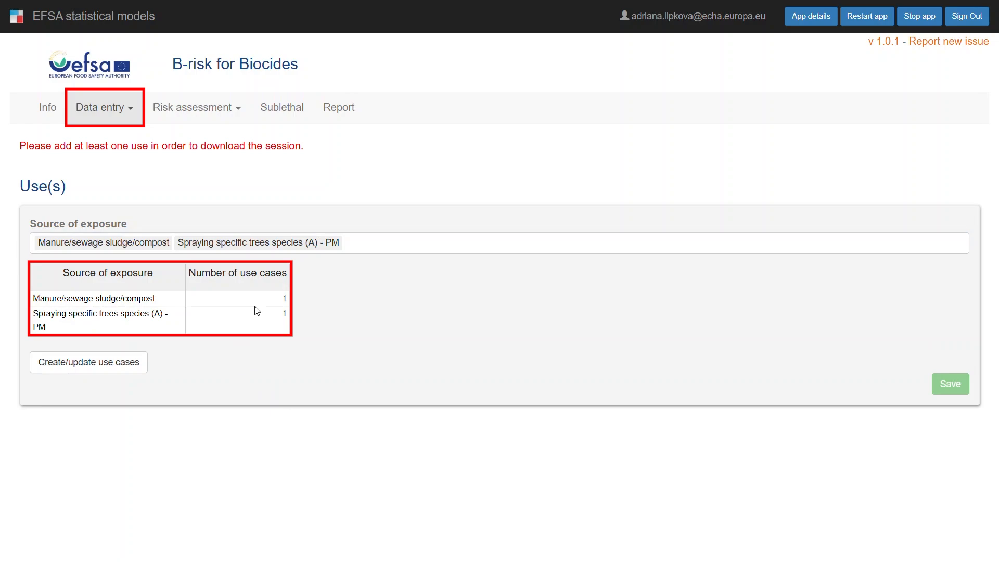
Set the number of use cases for Spraying specific trees species (A) - PM to 2 and create the use cases
left_click(267, 318)
type("2")
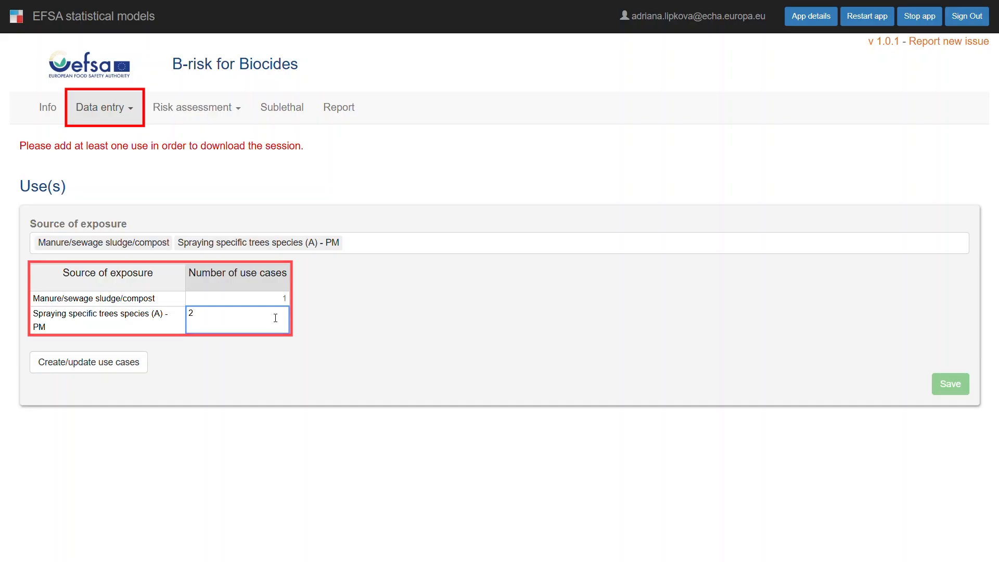
left_click(322, 363)
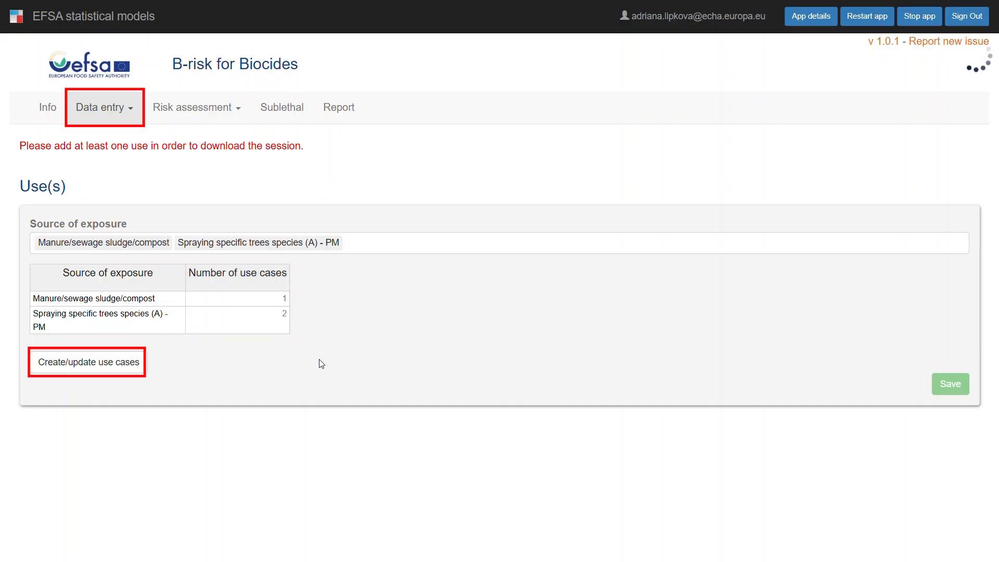
left_click(132, 364)
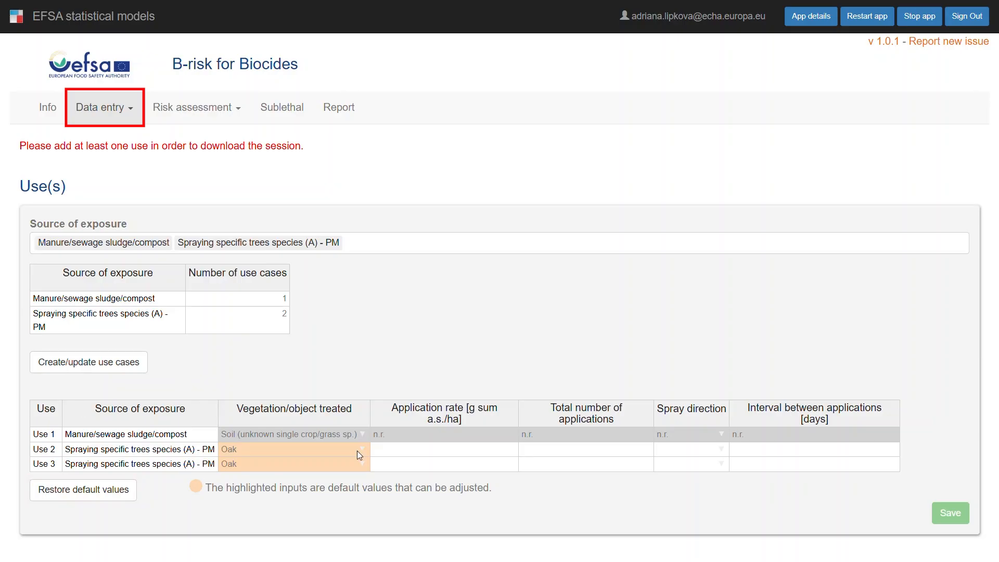
Fill Use 2 with application rate 150 g sum a.s./ha, 3 applications, spray direction Sideward/Upward and an interval of 7 days
left_click(405, 451)
type("150")
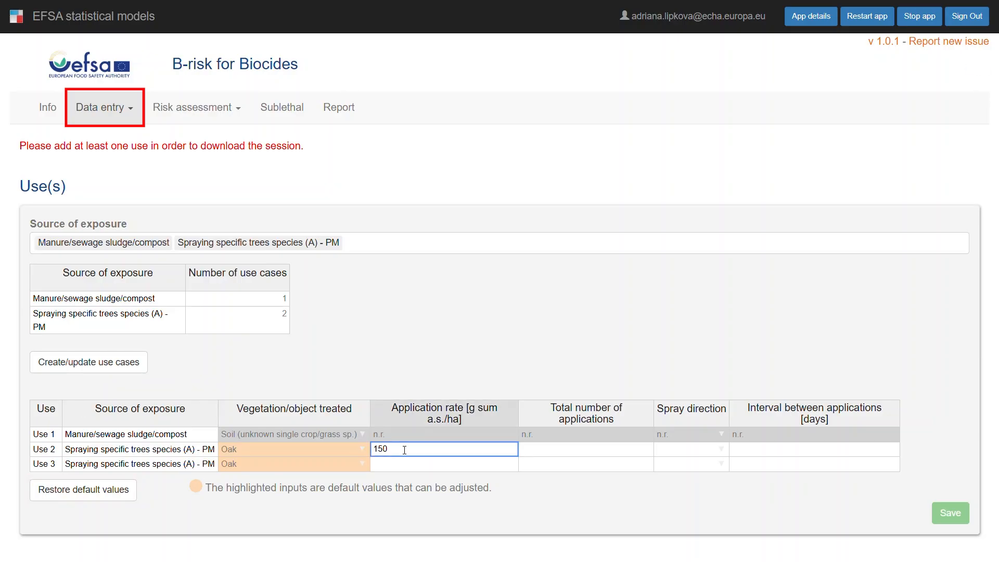
left_click(595, 452)
type("3")
left_click(721, 449)
left_click(714, 476)
left_click(769, 451)
type("7")
Fill Use 3 with Other specific tree sp., rate 200 g sum a.s./ha, 2 applications, direction Max (of DW/SUW) and interval 14 days, and save the uses
left_click(376, 465)
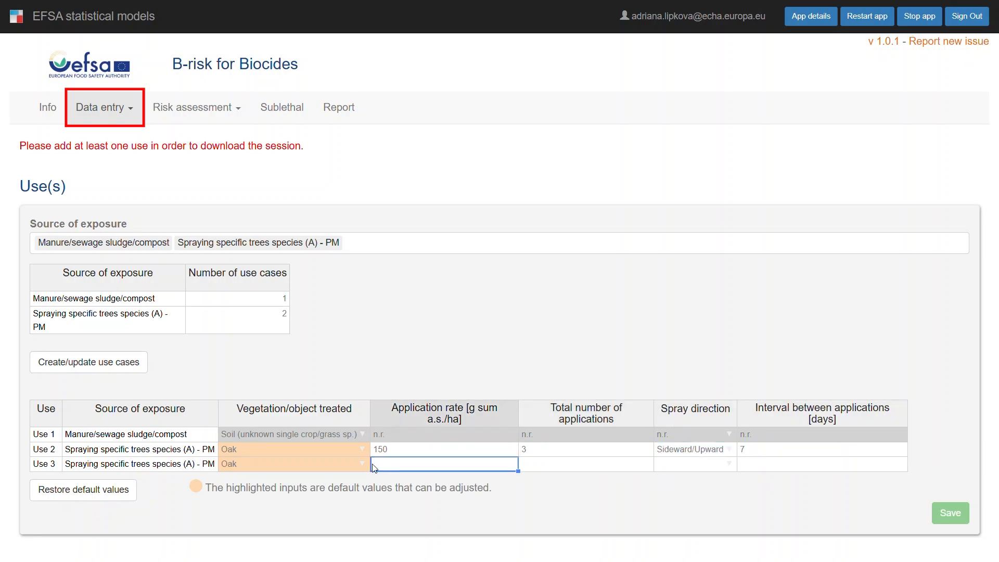
left_click(363, 464)
left_click(357, 485)
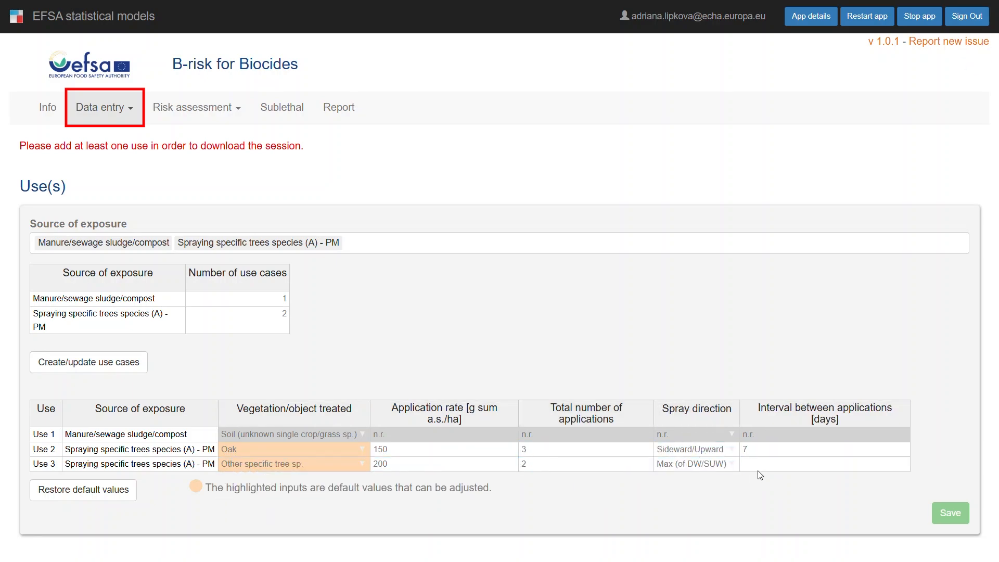
left_click(950, 515)
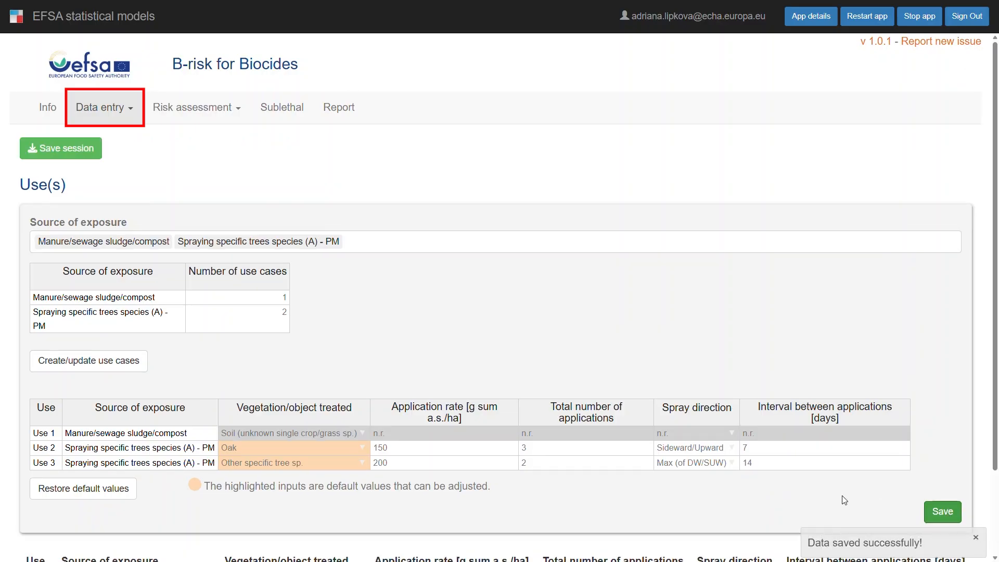
Review the saved uses summary and download the session file
scroll(844, 499, "down", 2)
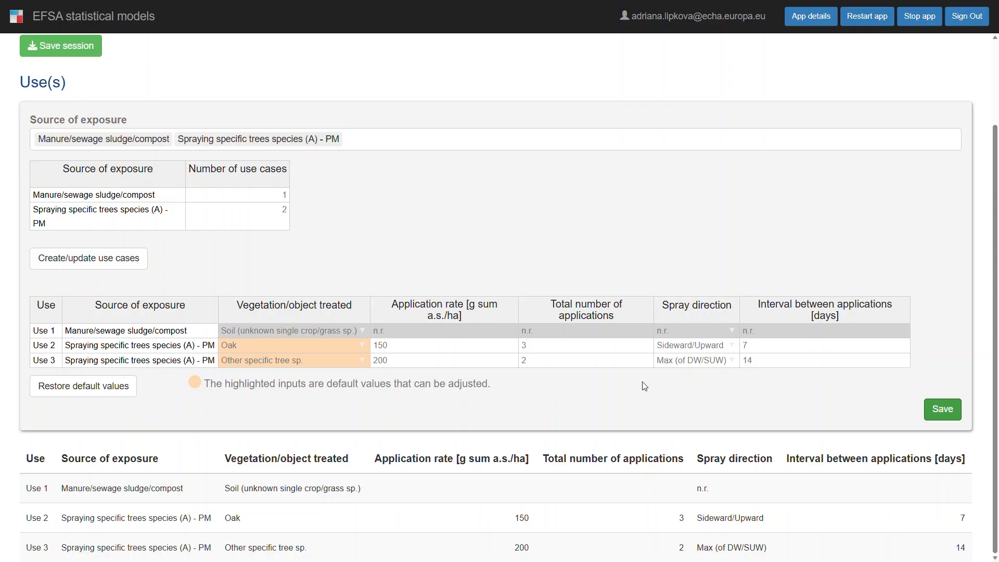
scroll(644, 385, "up", 2)
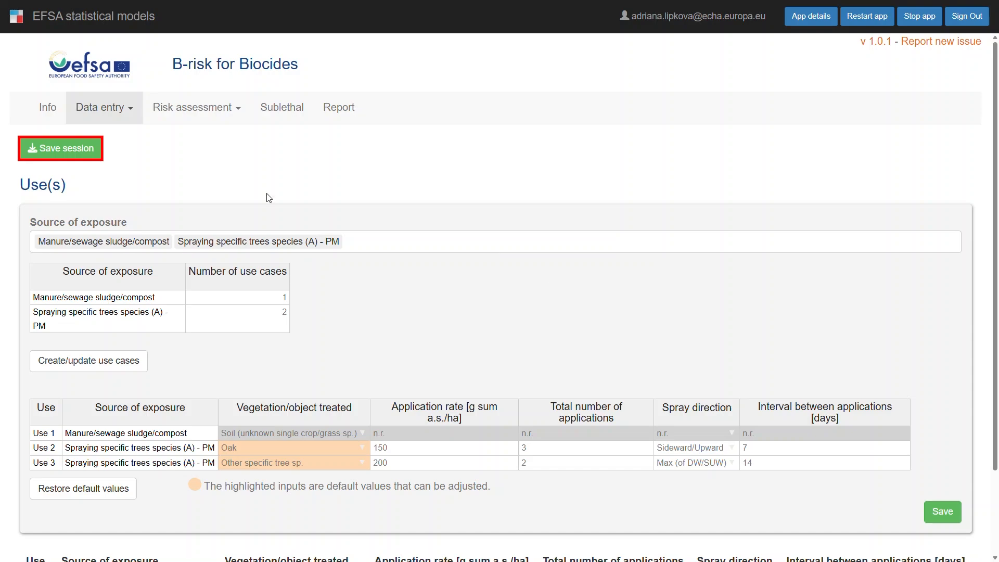
left_click(79, 154)
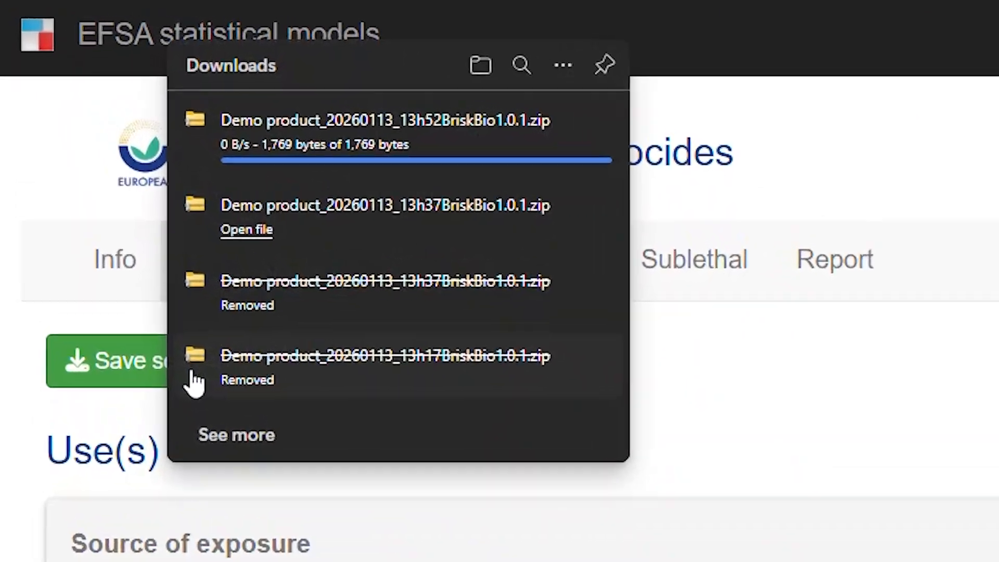